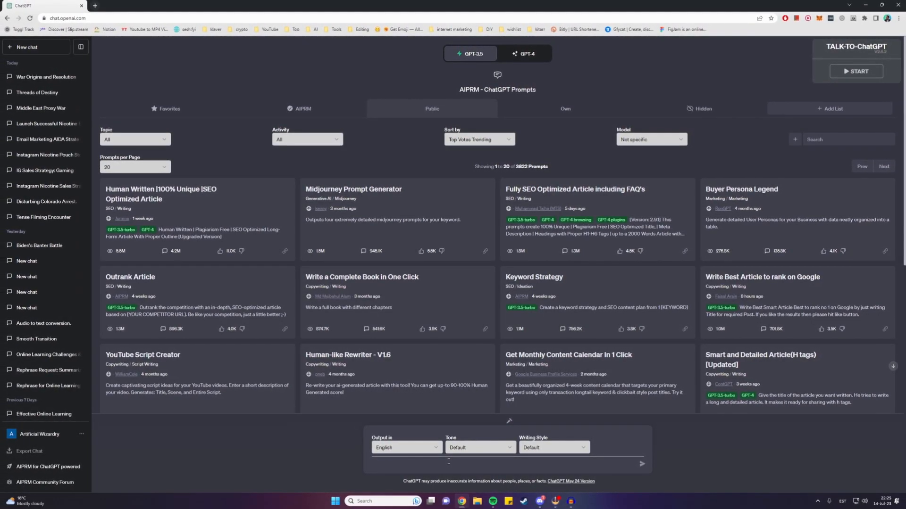
Step: Ask ChatGPT for a "250 word story about the adventure of Sam"
type("250 word story a")
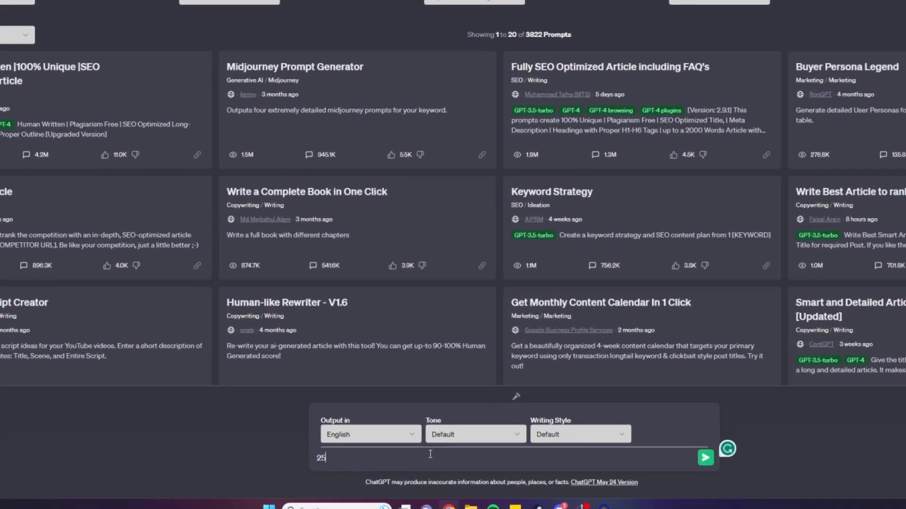
type("bout the adve")
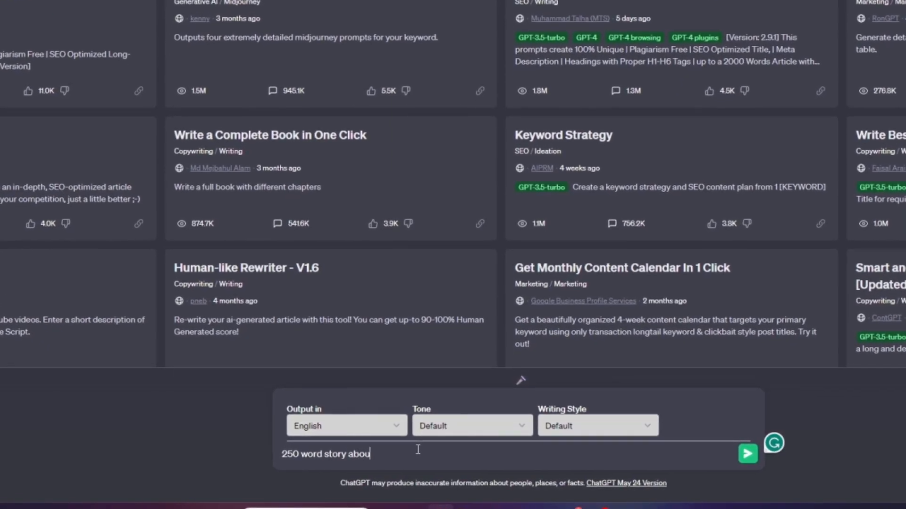
type("nture of S")
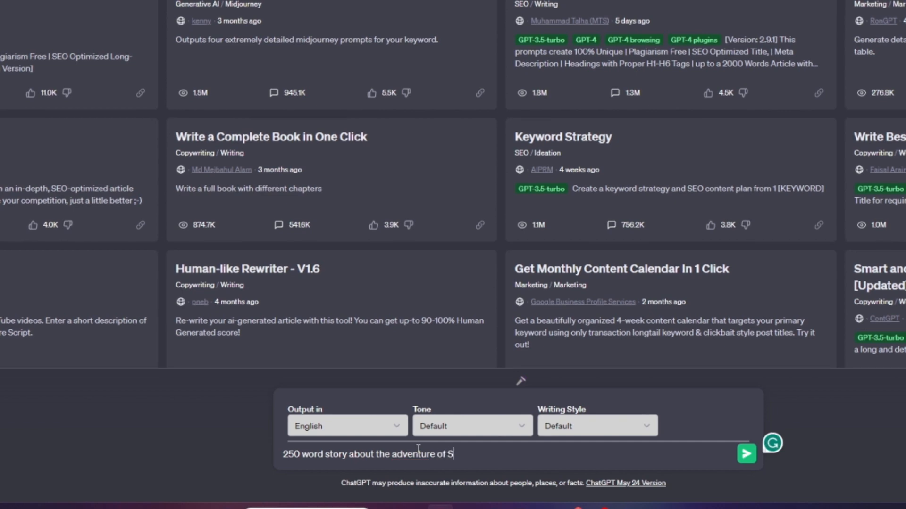
type("am")
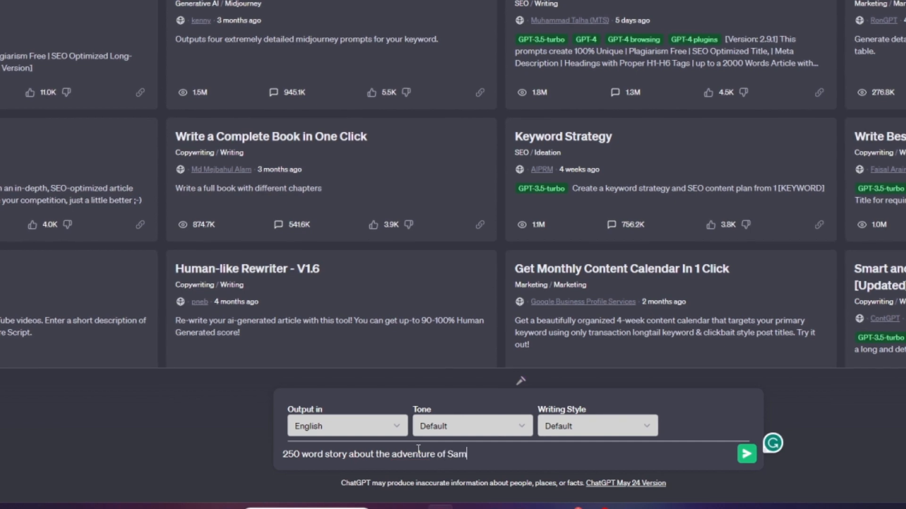
key("Return")
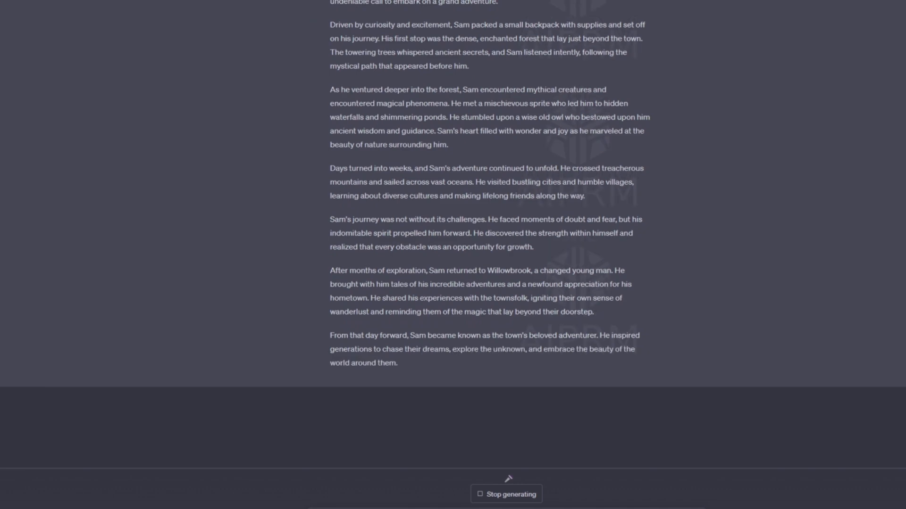
Step: Select the entire generated story from its last paragraph up to its opening line and copy it
left_click_drag(483, 368, 339, 75)
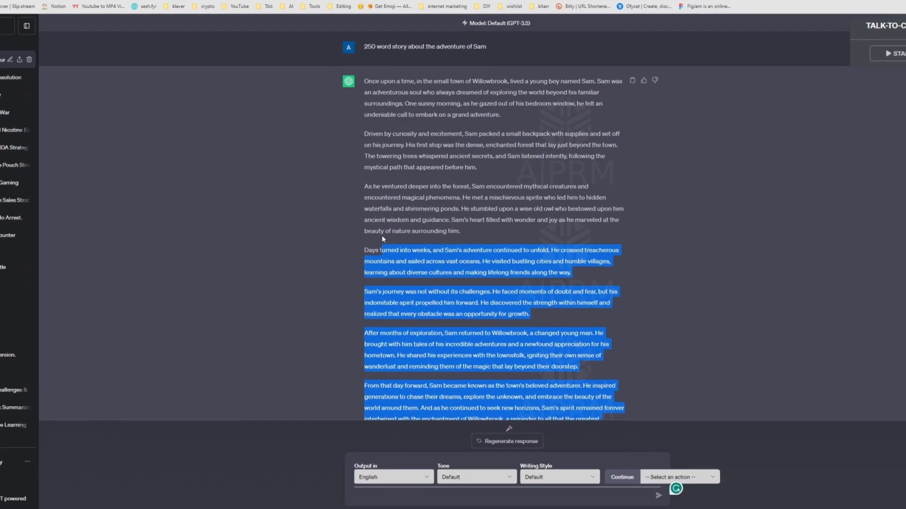
left_click_drag(381, 109, 375, 89)
right_click(376, 90)
left_click(394, 97)
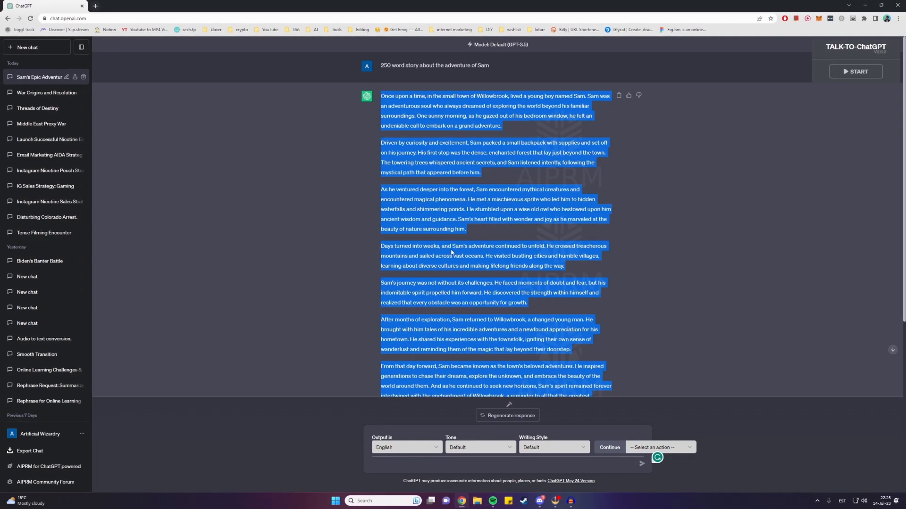
Step: Open the steve.ai website in a new browser tab
left_click(98, 7)
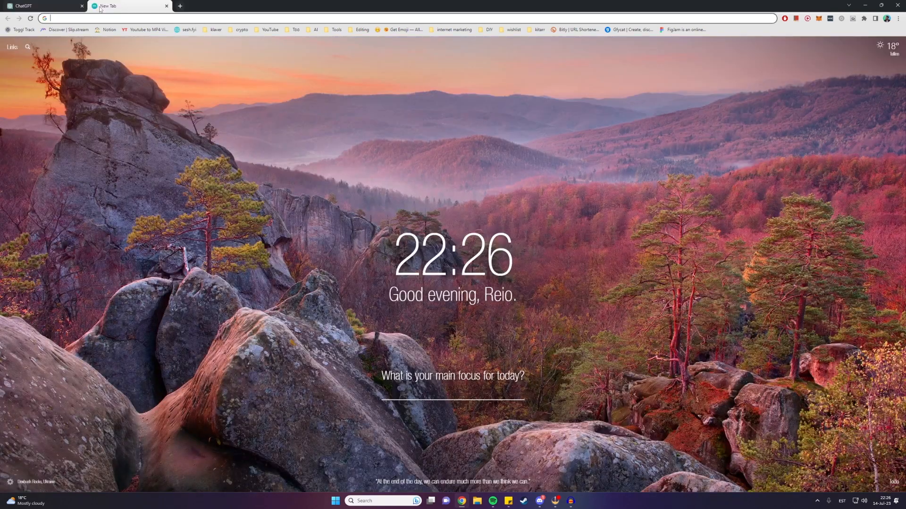
type("steve.ai")
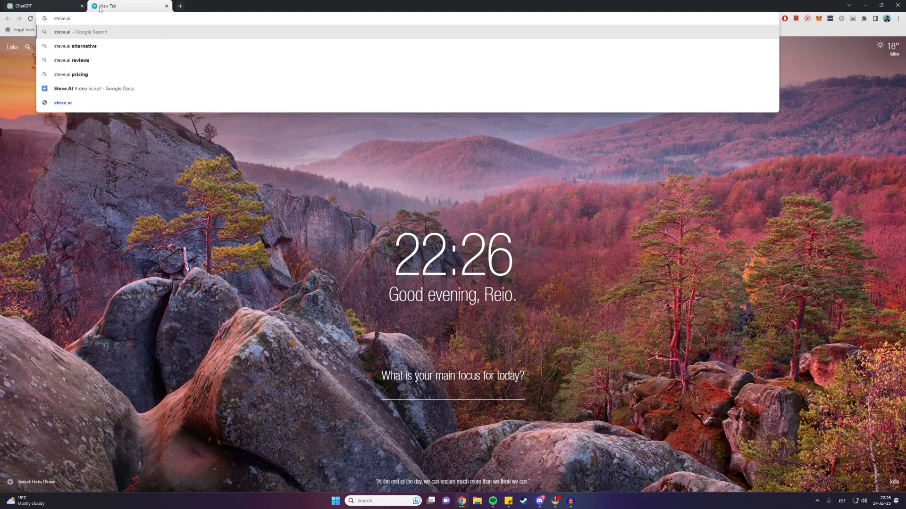
key("Return")
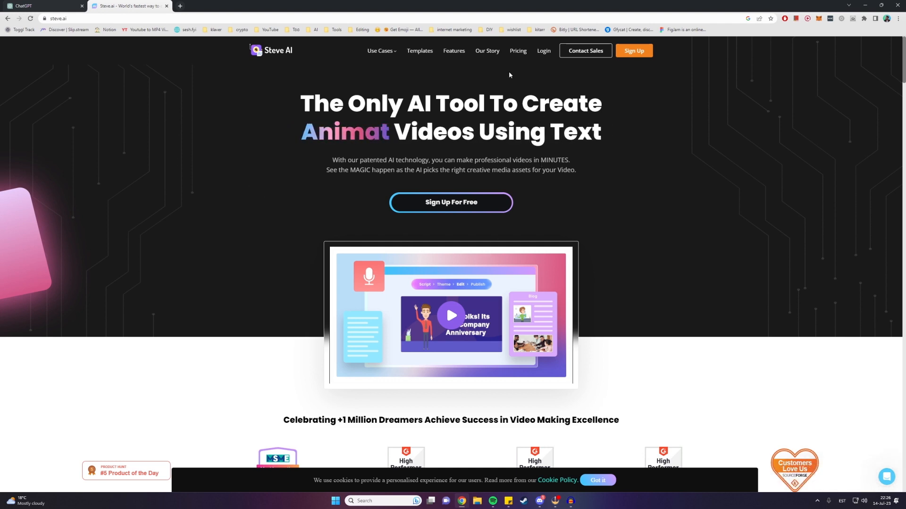
Step: Review Steve AI's pricing plans and examine the Free plan's monthly video downloads in the comparison table
left_click(518, 51)
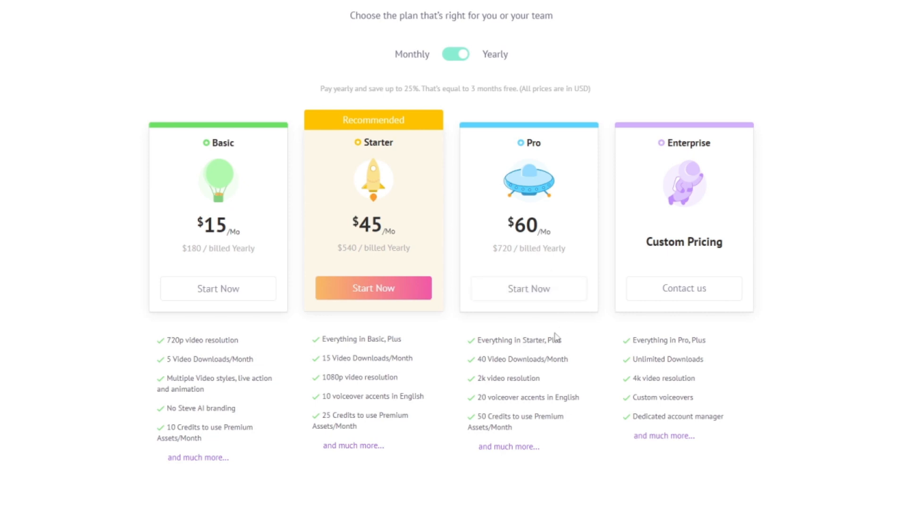
scroll(269, 288, "down", 6)
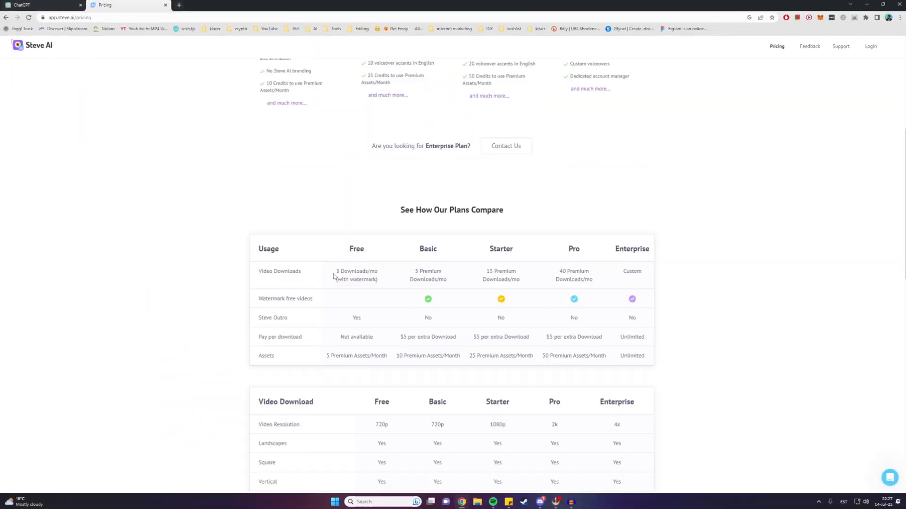
left_click_drag(335, 274, 376, 274)
left_click(376, 274)
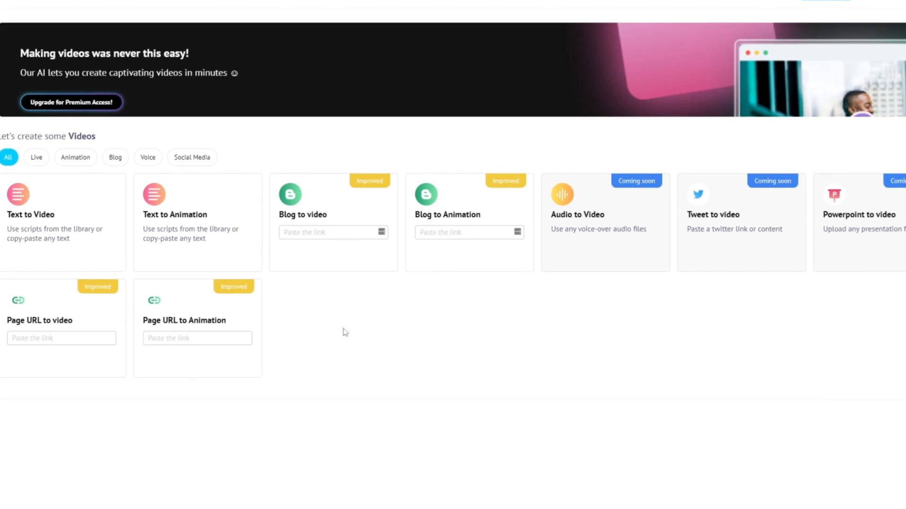
Step: Start a new Text to Animation project
mouse_move(164, 225)
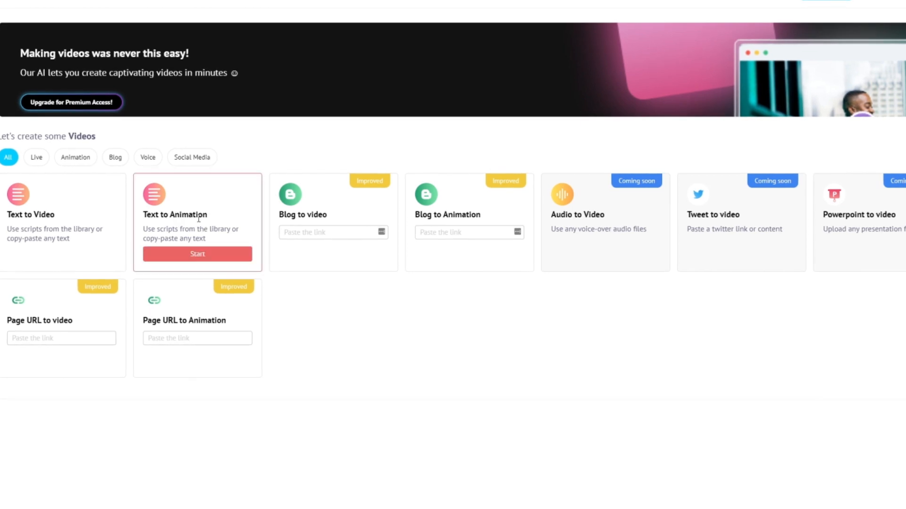
left_click(206, 254)
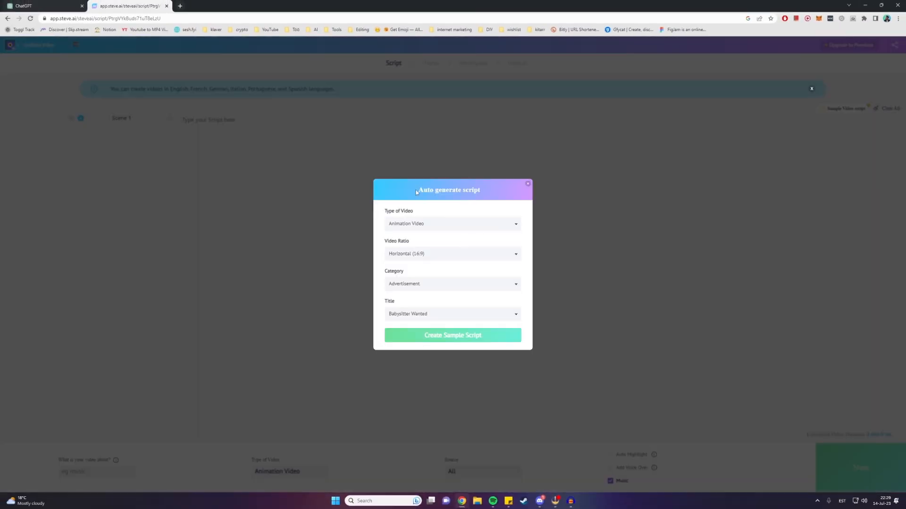
Step: Generate the sample animation script "Babysitter Wanted" in the Advertisement category, look through its scenes and clear the whole script
left_click(467, 342)
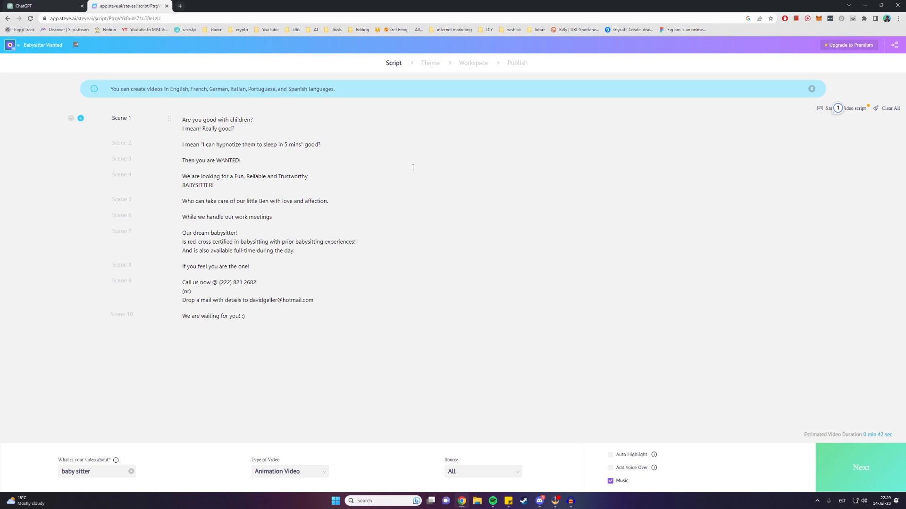
left_click_drag(190, 128, 243, 311)
left_click(269, 316)
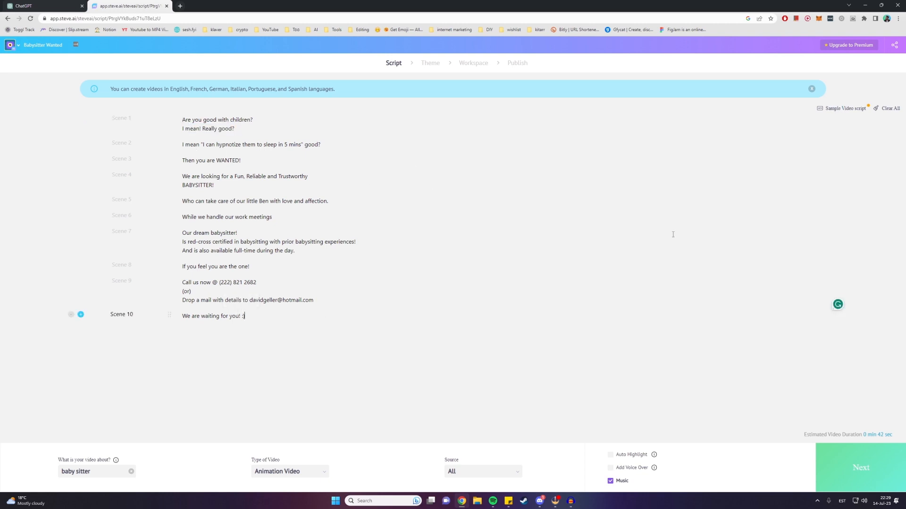
left_click(889, 114)
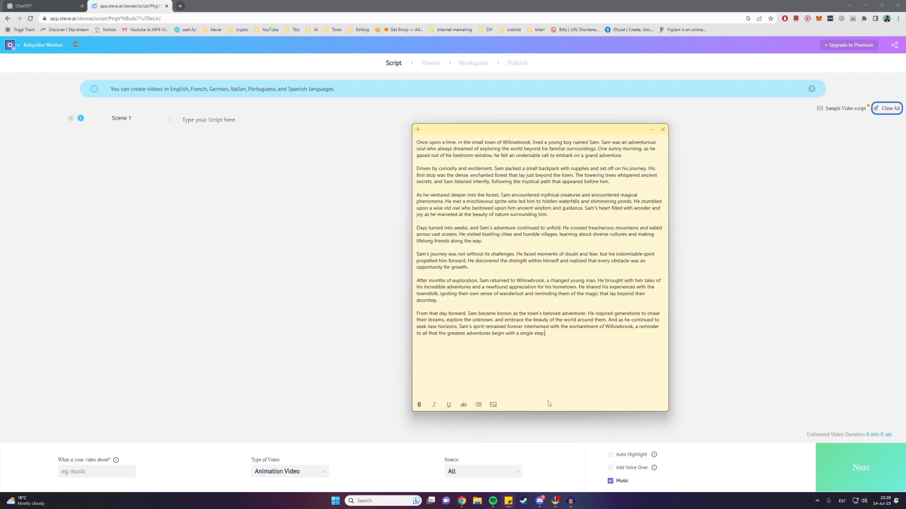
Step: Select the full story about Sam in the sticky note and paste it into the empty video script
key("ctrl+a")
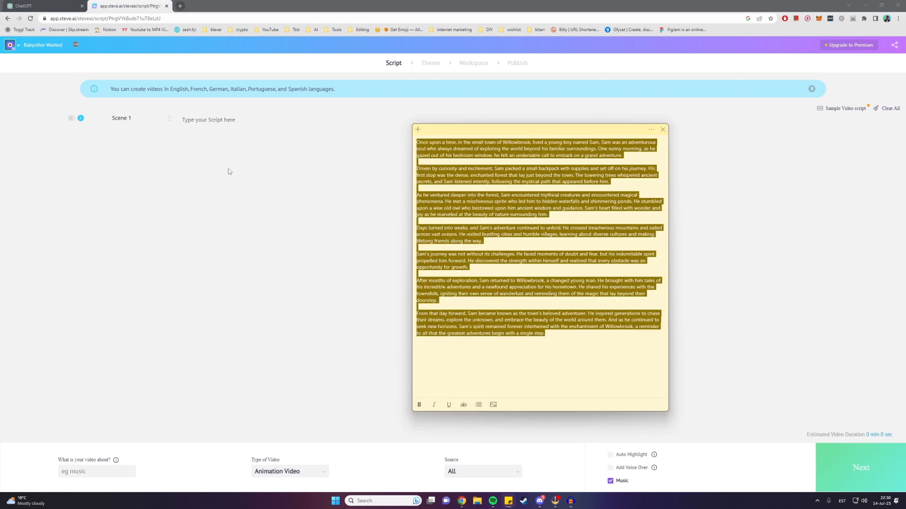
left_click(221, 148)
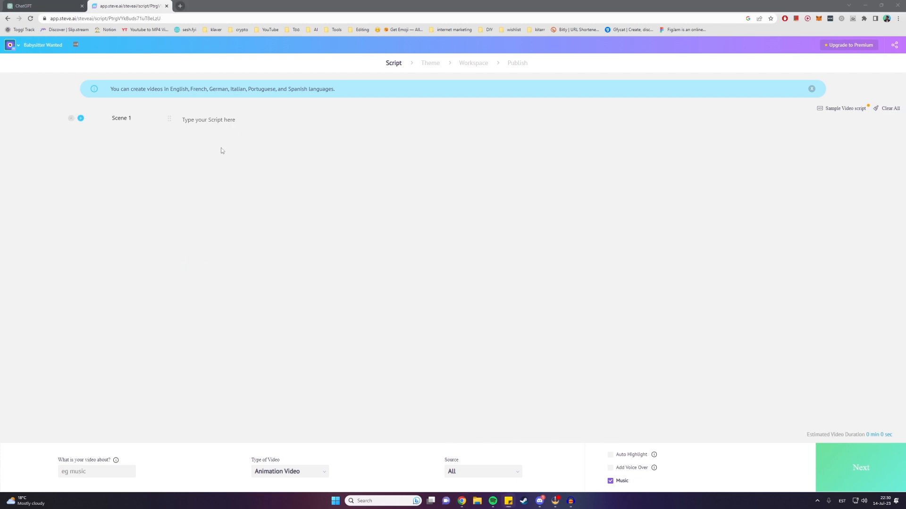
key("ctrl+v")
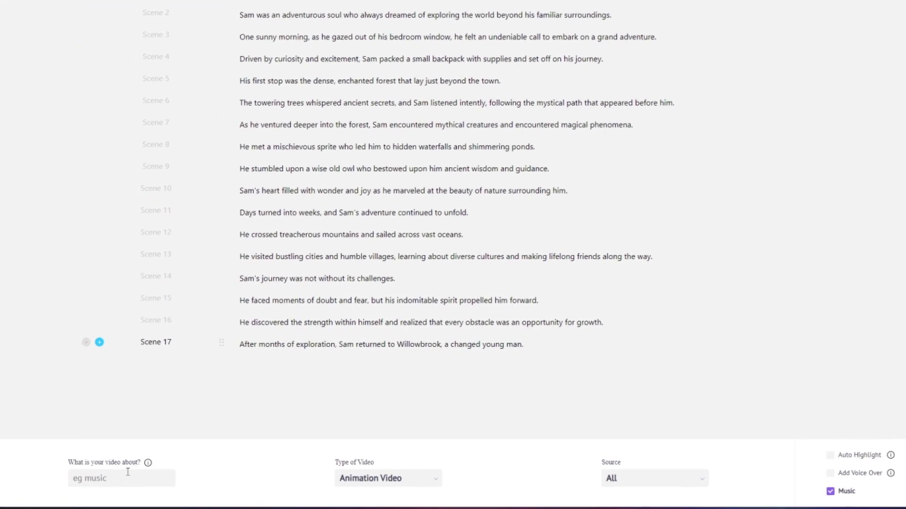
Step: Set the video's subject to the suggested "adventure", keeping Animation Video as the type and All as the source
left_click(110, 476)
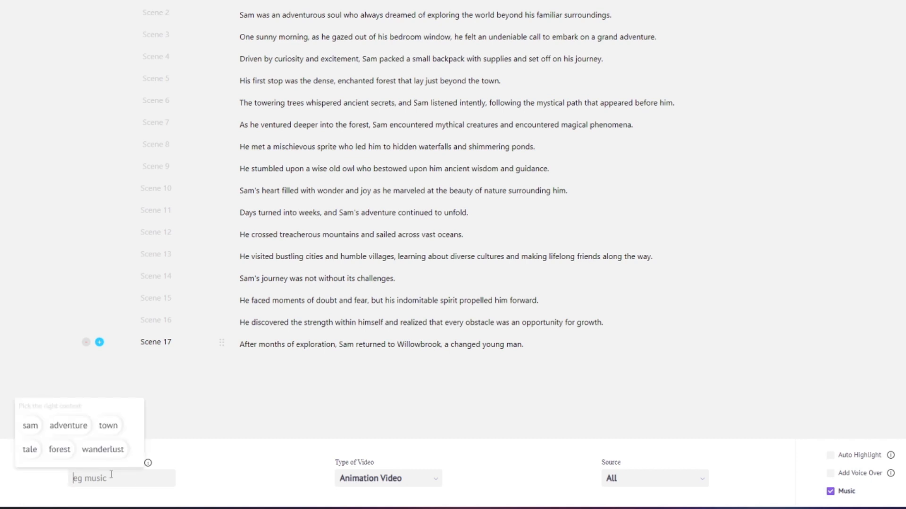
left_click(69, 427)
left_click(385, 484)
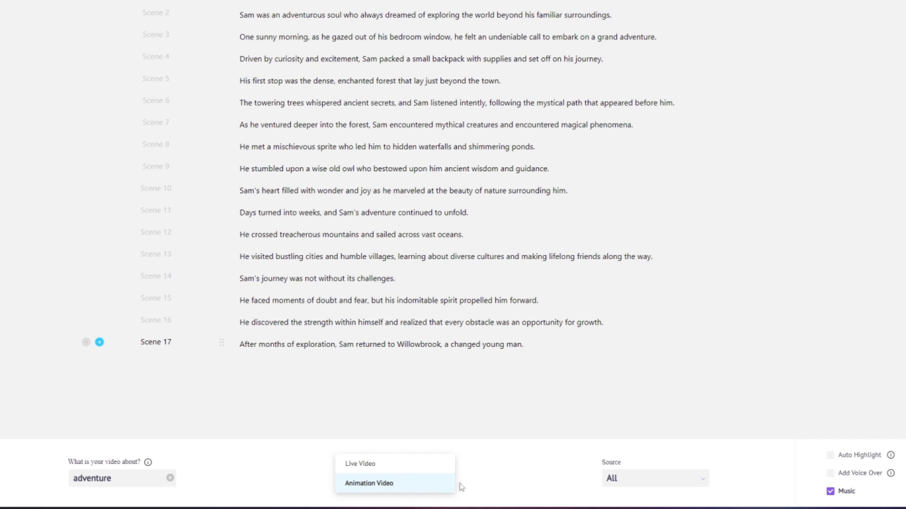
left_click(473, 482)
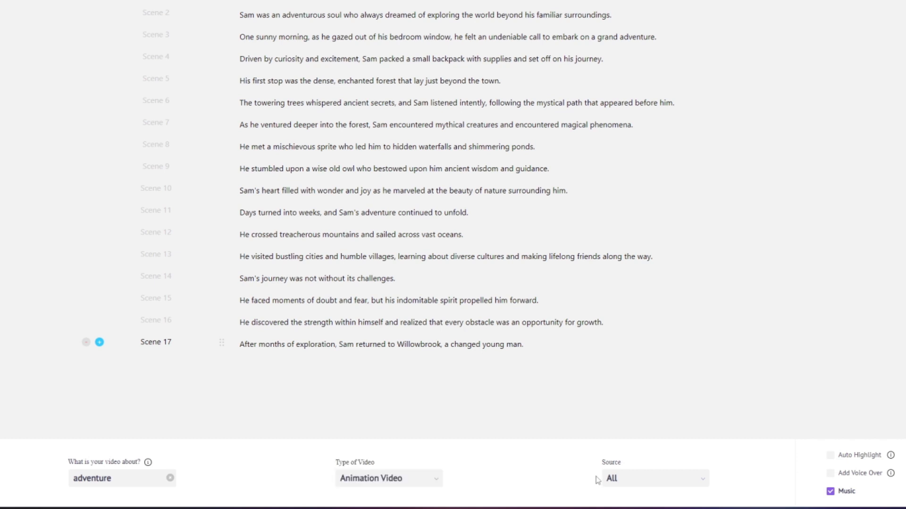
left_click(642, 480)
left_click(661, 484)
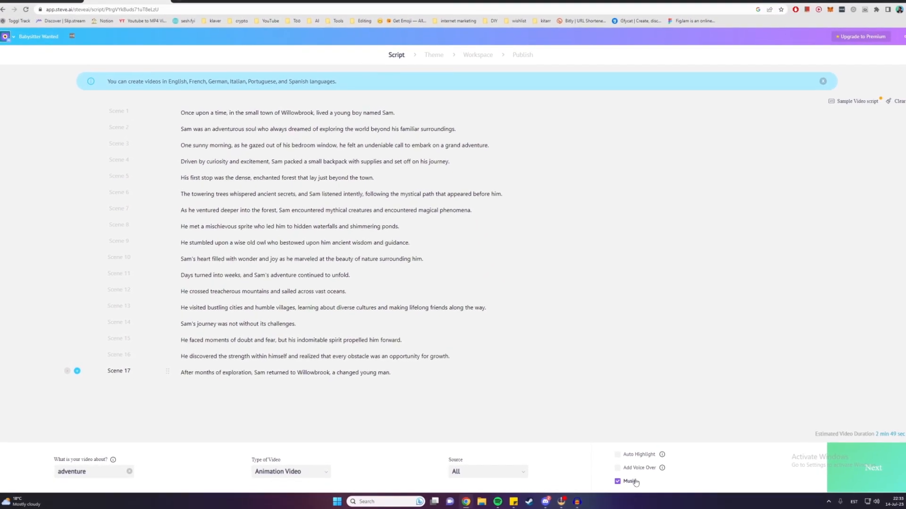
Step: Add a voice-over in English with the US accent and the female voice Joanna, preview it and generate the voice
left_click(617, 468)
left_click(439, 216)
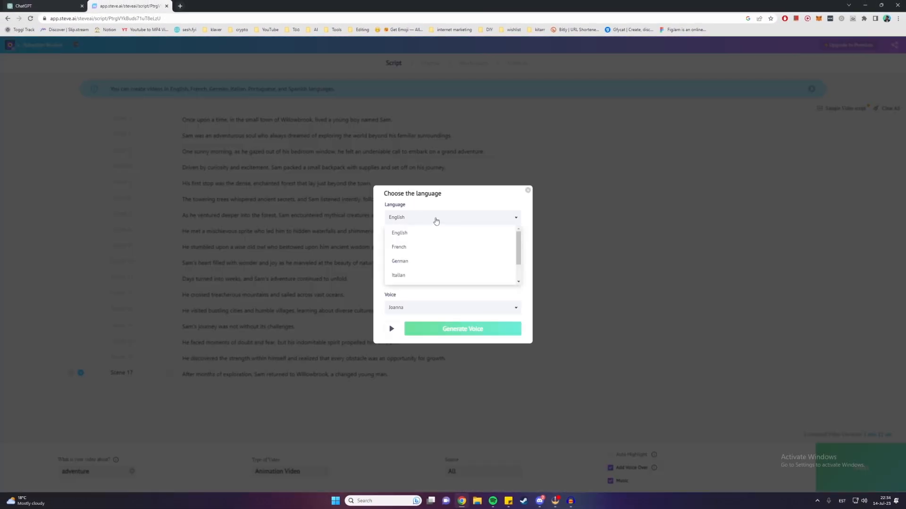
left_click(443, 220)
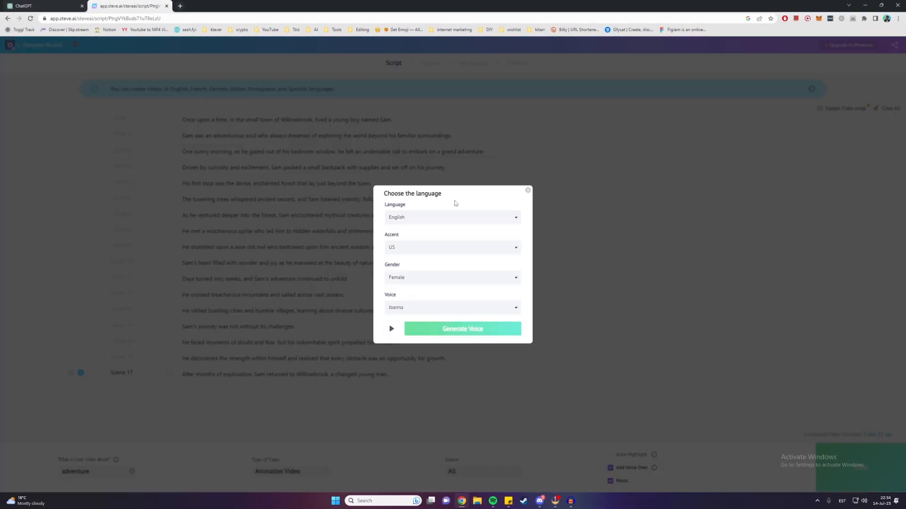
left_click(431, 248)
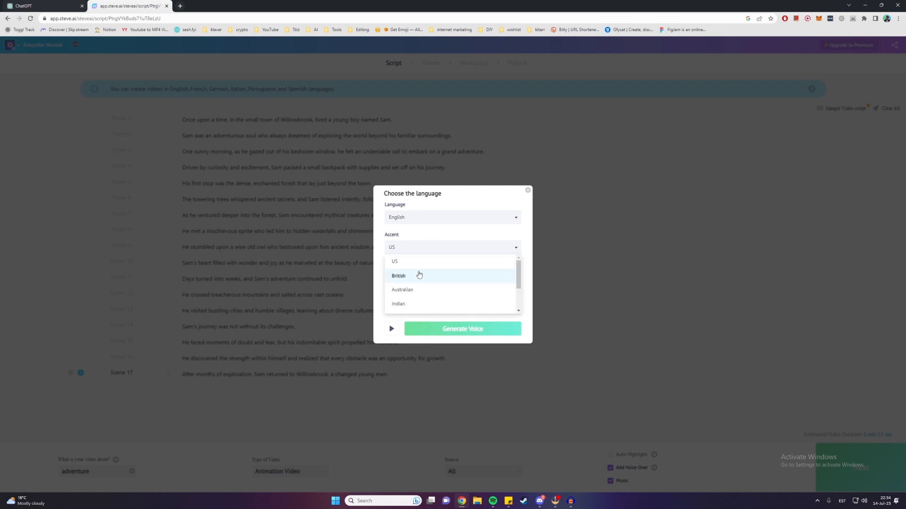
left_click(376, 269)
left_click(392, 329)
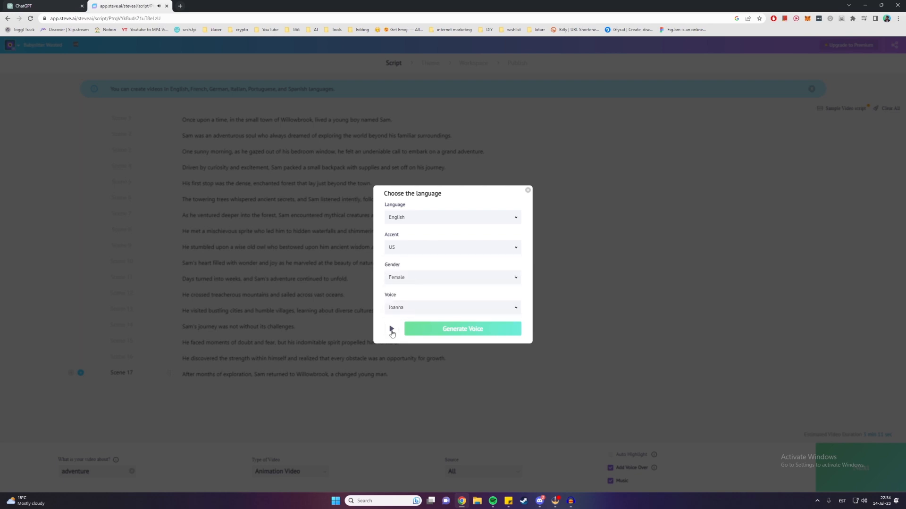
left_click(467, 330)
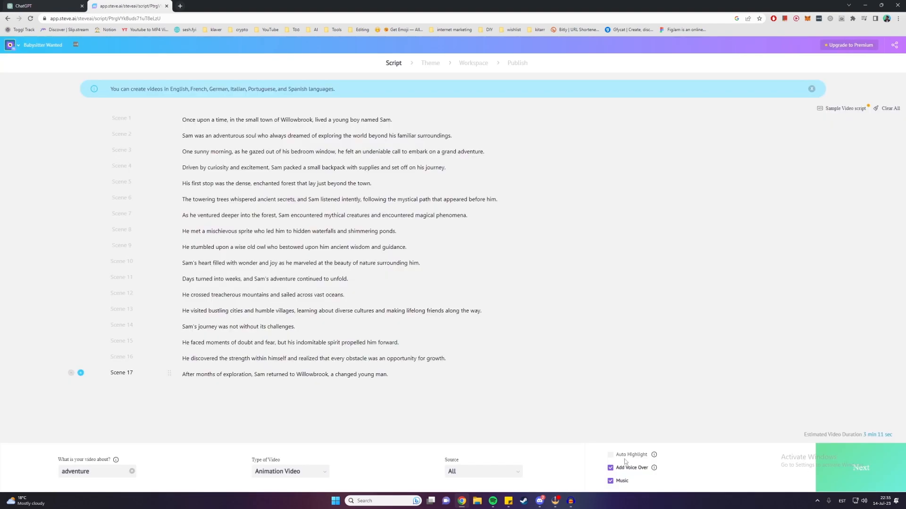
Step: Proceed to the themes and apply the "Buying my long time Dream Car!!.." design style to the video
mouse_move(655, 457)
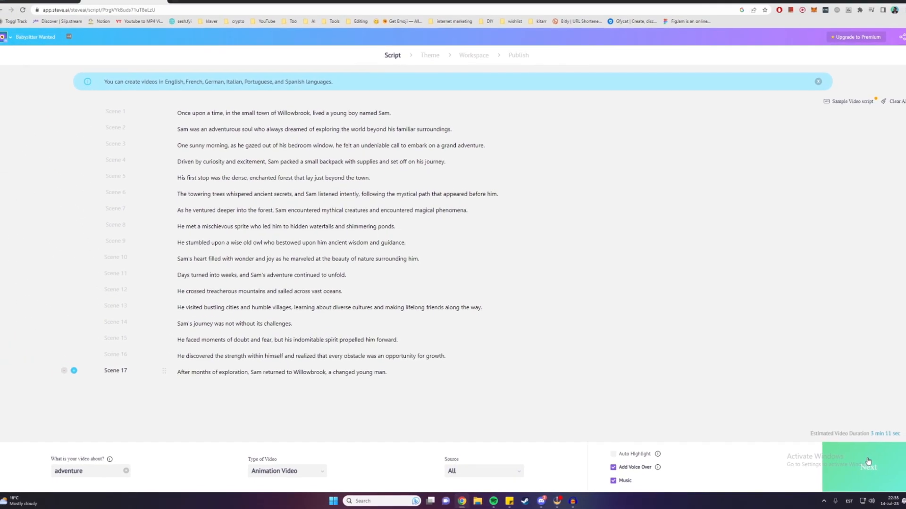
left_click(868, 462)
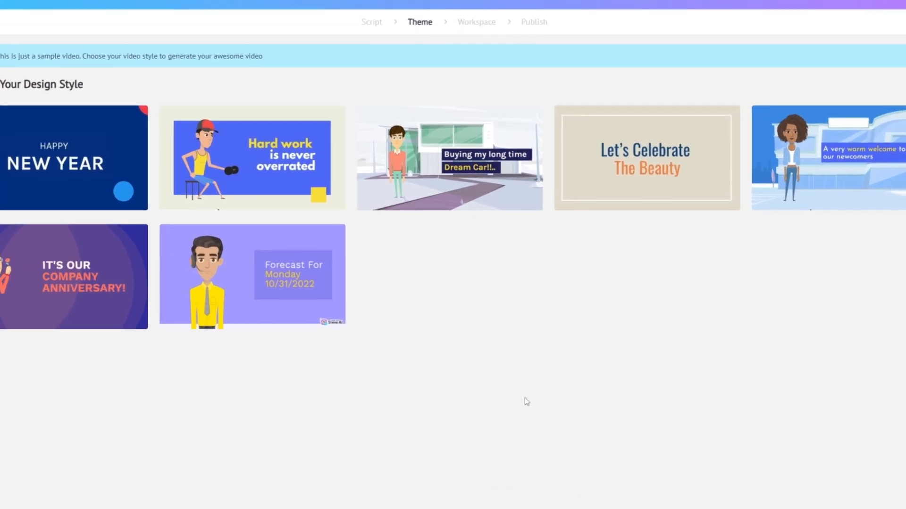
left_click(477, 189)
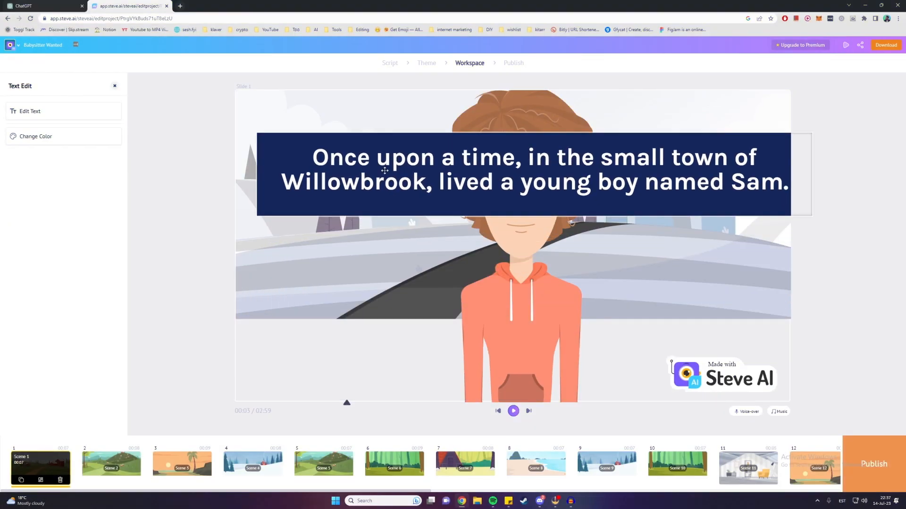
Step: Move the Scene 1 caption box to the bottom edge of the slide and open its text editing options
left_click_drag(380, 269, 370, 352)
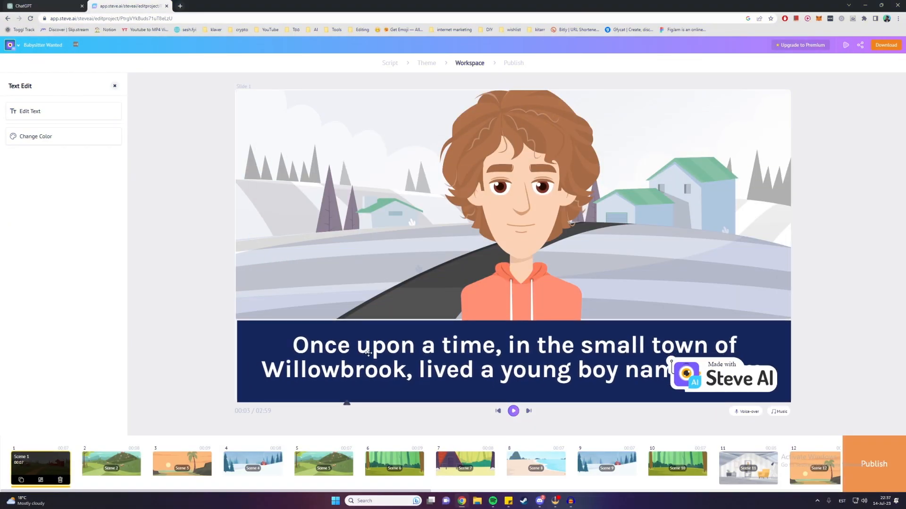
left_click(66, 111)
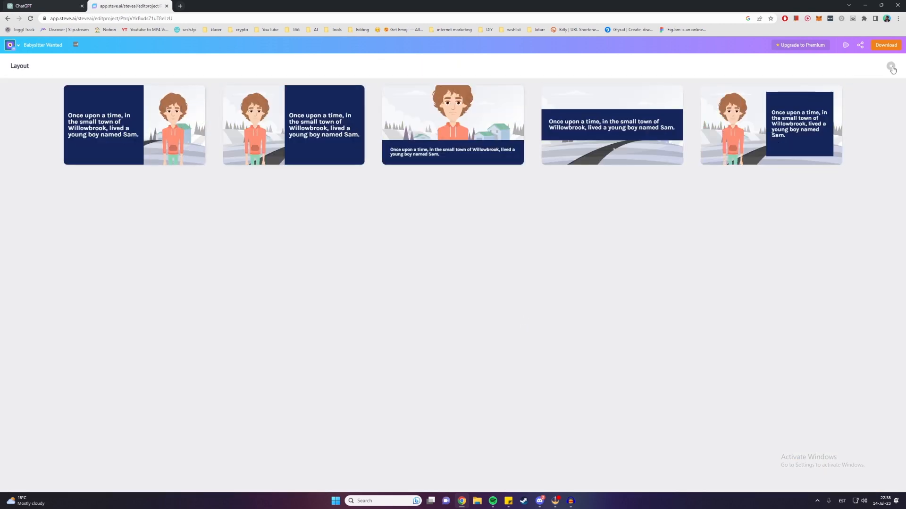
Step: Shift the Scene 1 character slightly towards the slide's left side and change its action to hiking by searching for "hiking"
left_click(890, 66)
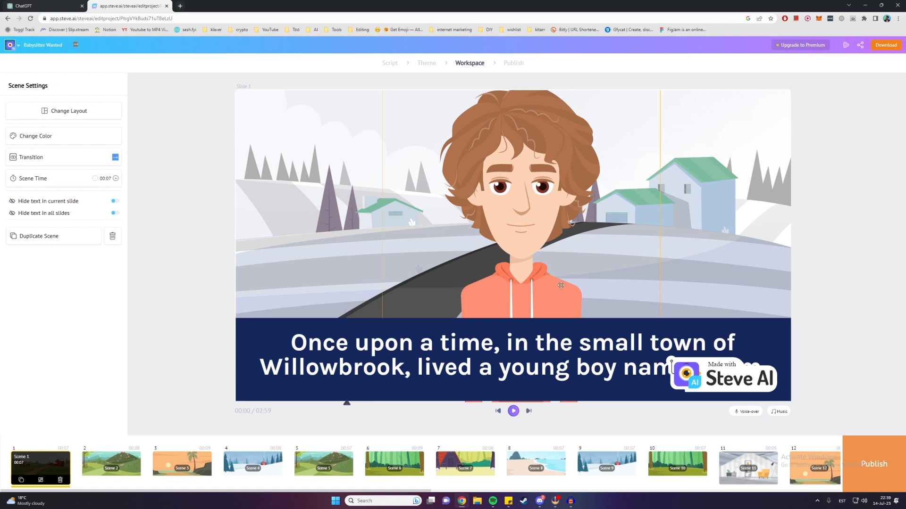
left_click_drag(520, 200, 491, 238)
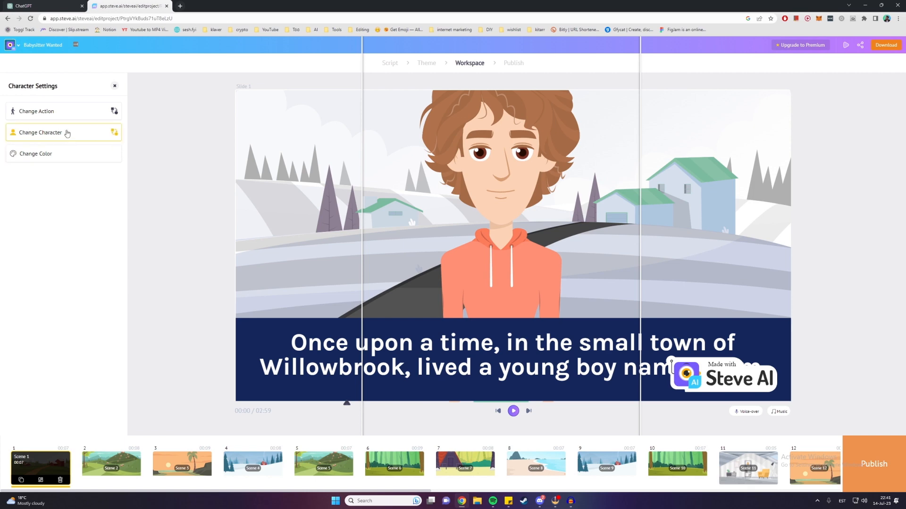
left_click(64, 116)
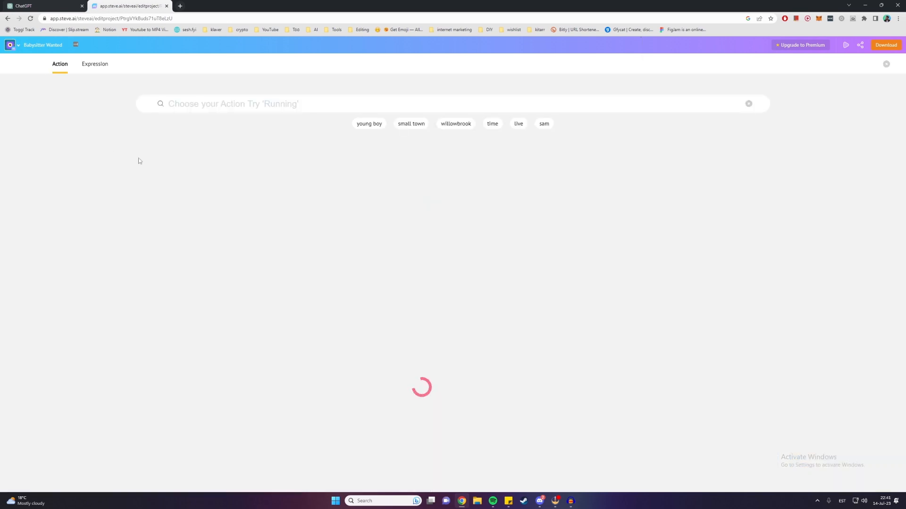
scroll(330, 259, "down", 8)
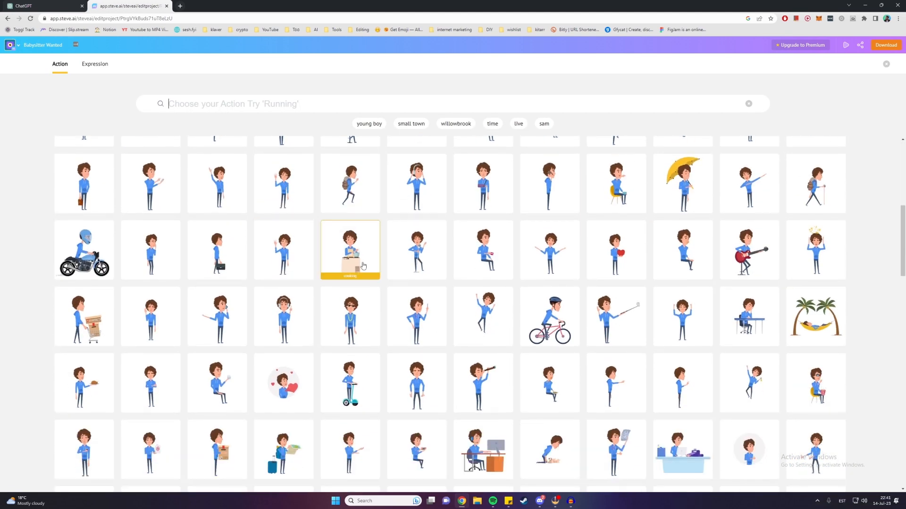
scroll(601, 308, "down", 1)
left_click(267, 104)
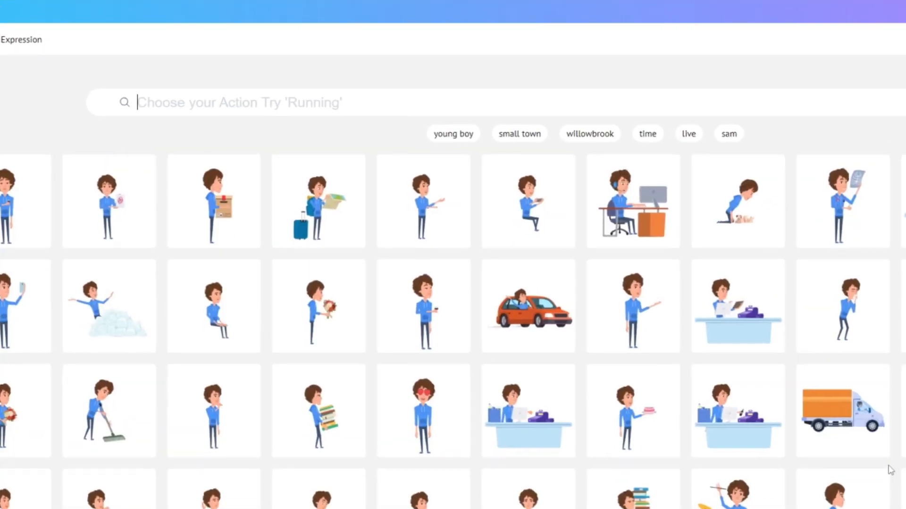
type("hiking")
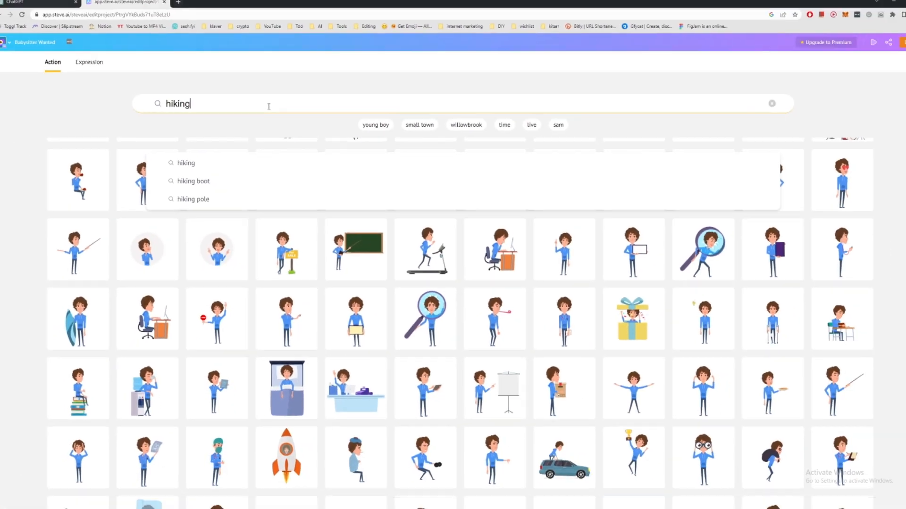
key("Return")
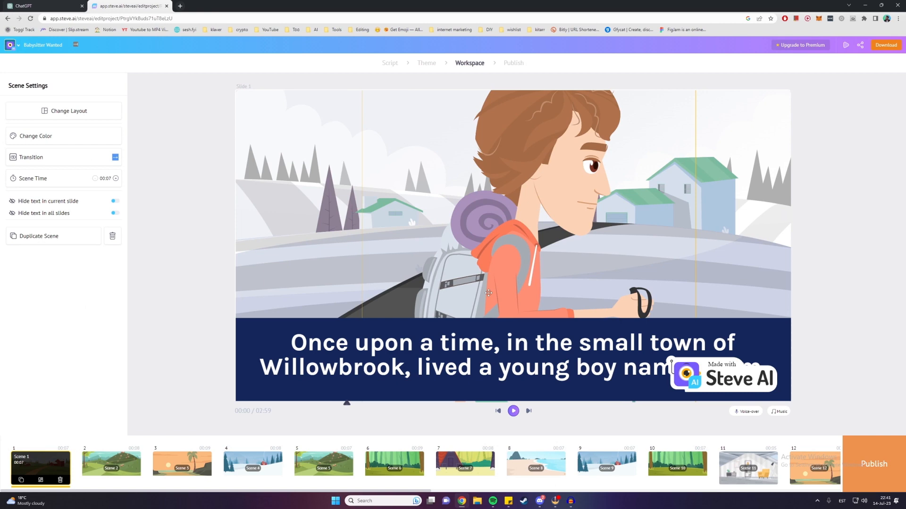
Step: Replace the Scene 1 hiking character with the dark-haired man in sunglasses and an open blue shirt, and shift him slightly to the right
left_click(528, 174)
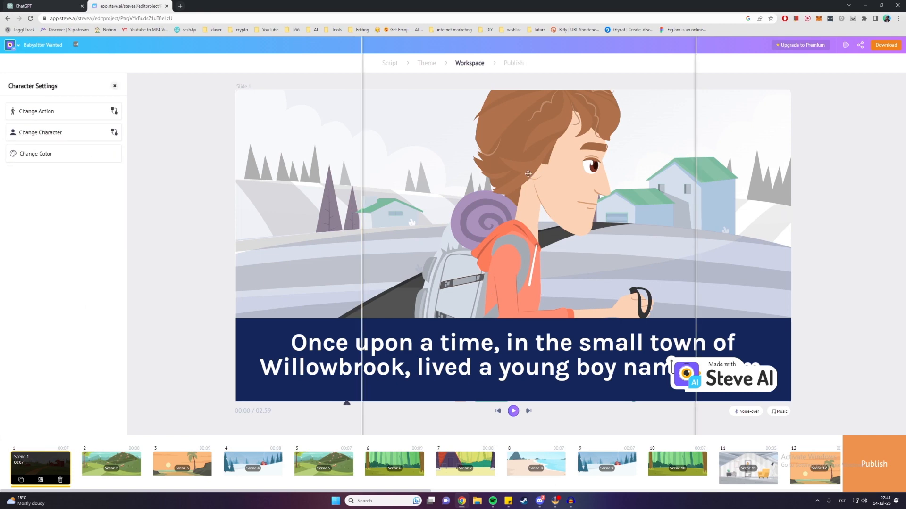
left_click(52, 134)
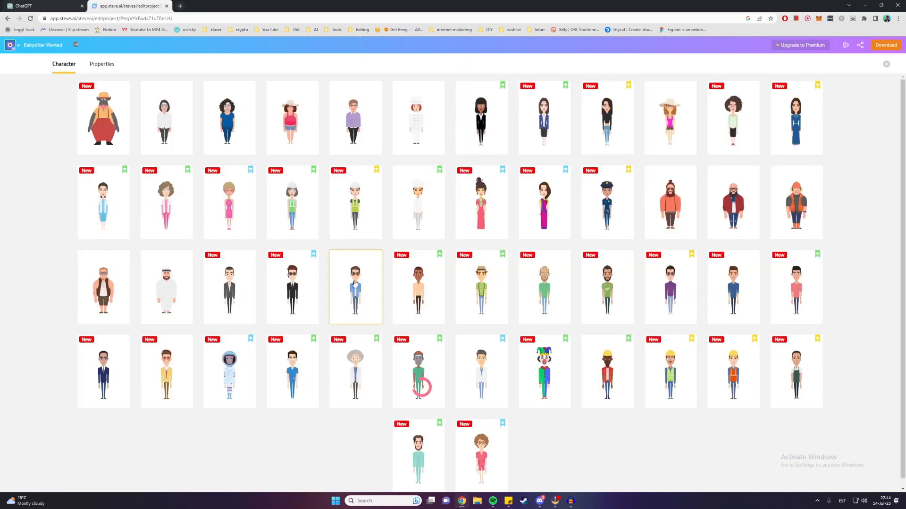
left_click(417, 380)
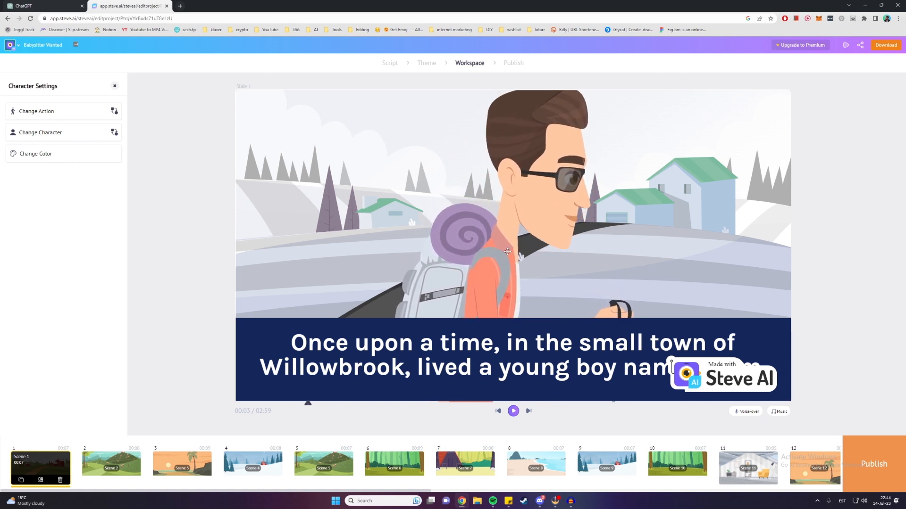
left_click_drag(507, 251, 508, 253)
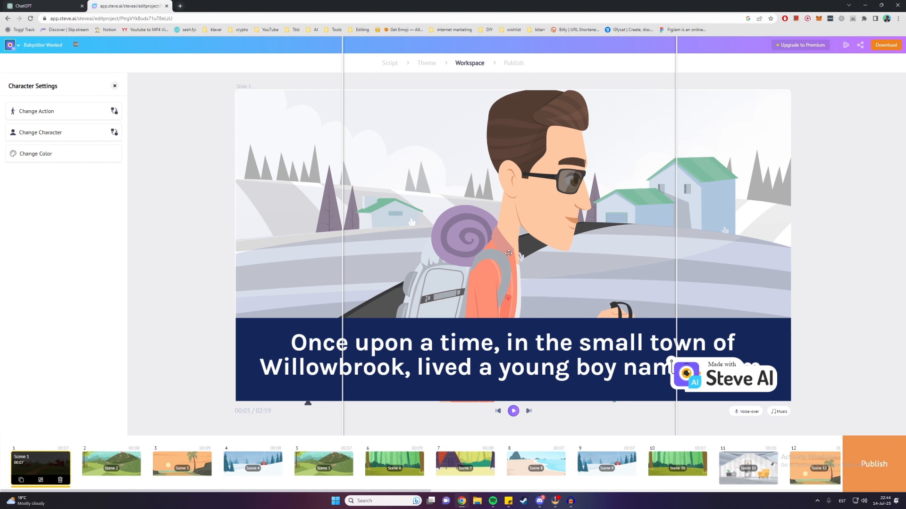
left_click_drag(509, 253, 602, 222)
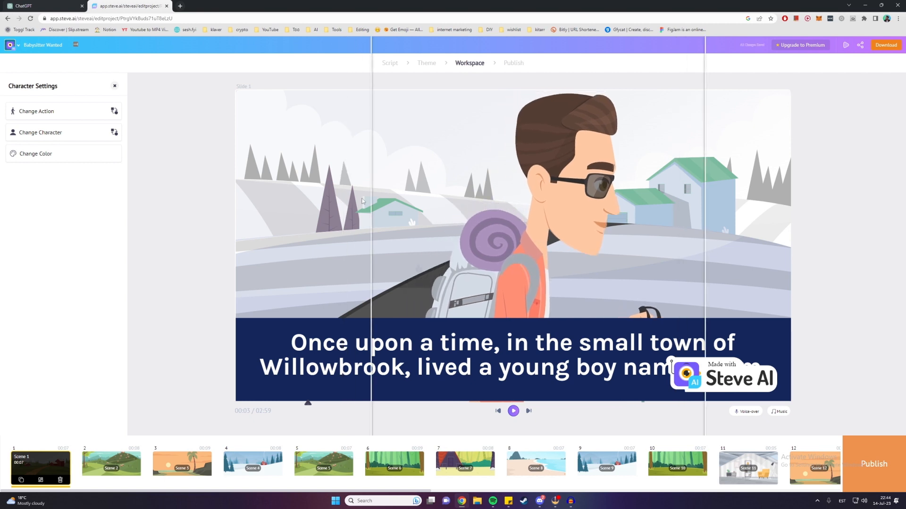
Step: Replace the Scene 1 background with a street of shopfronts found by searching the backgrounds for "city"
left_click(290, 159)
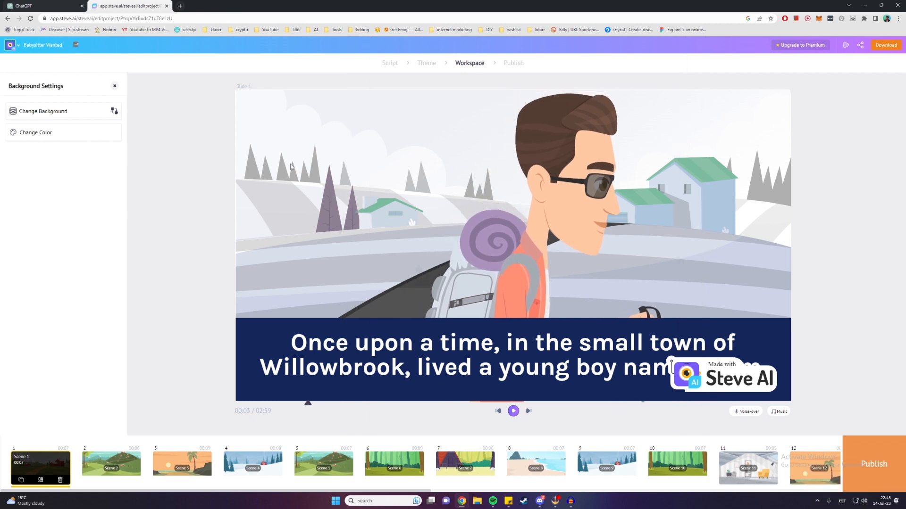
left_click(45, 112)
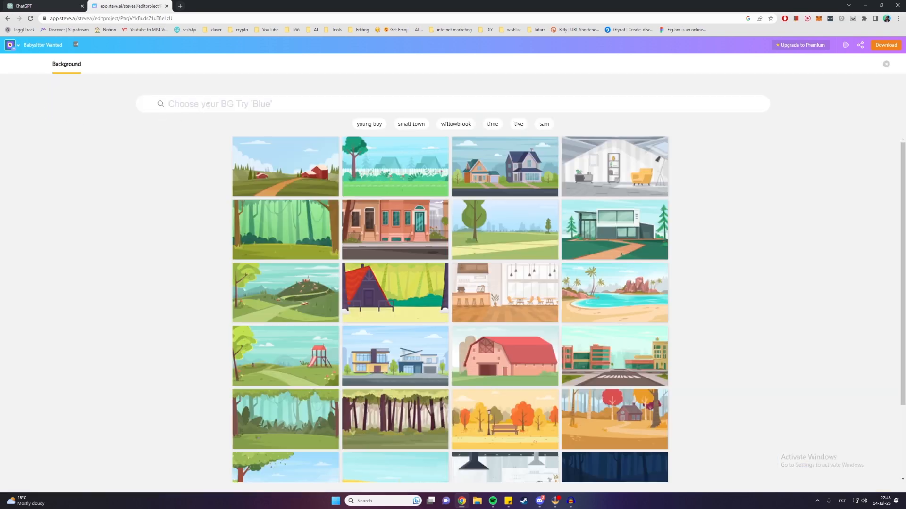
left_click(208, 107)
type("city")
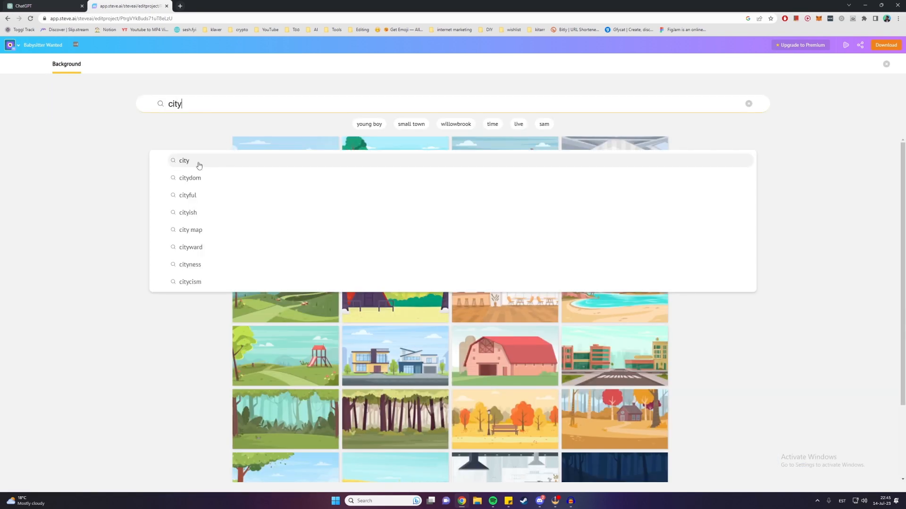
left_click(196, 162)
left_click(487, 177)
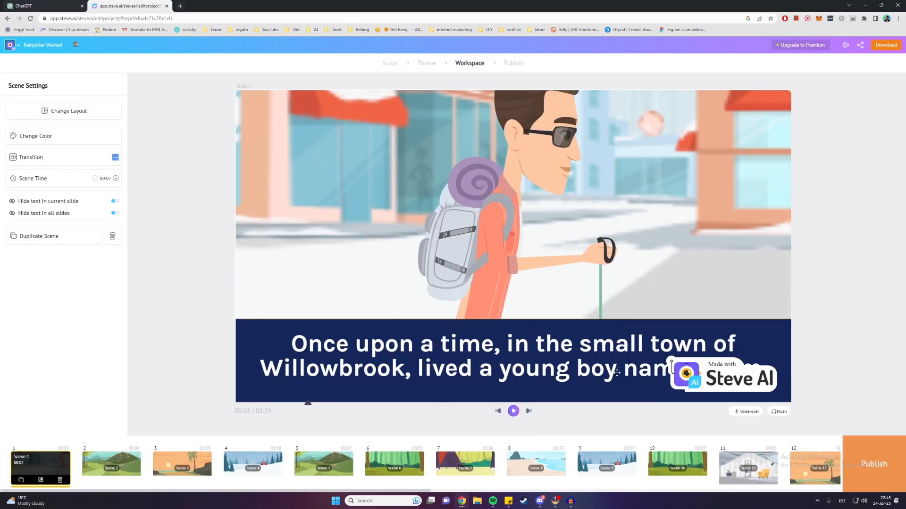
left_click(326, 319)
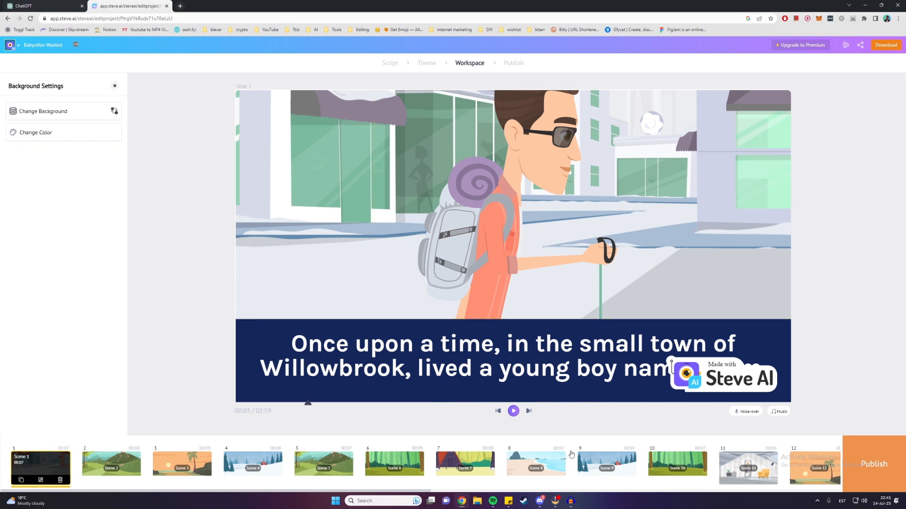
Step: Proceed from the workspace to publishing the edited video
left_click(874, 462)
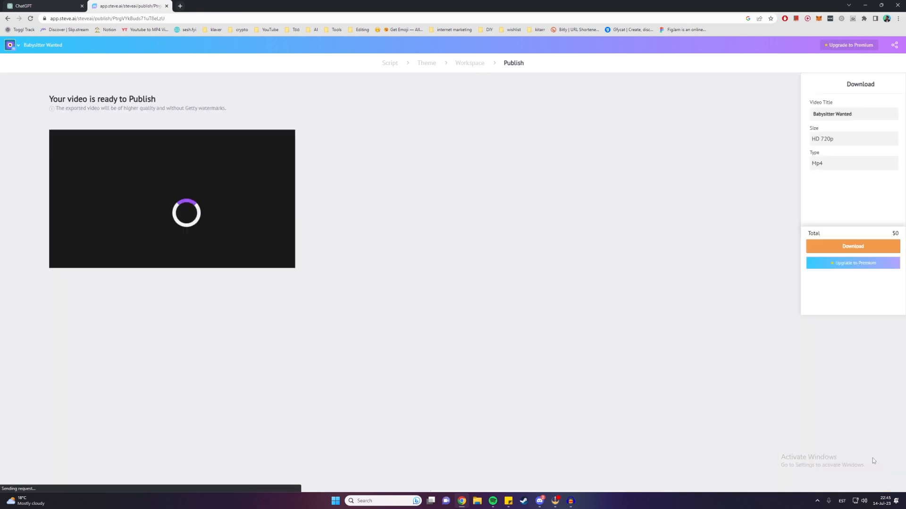